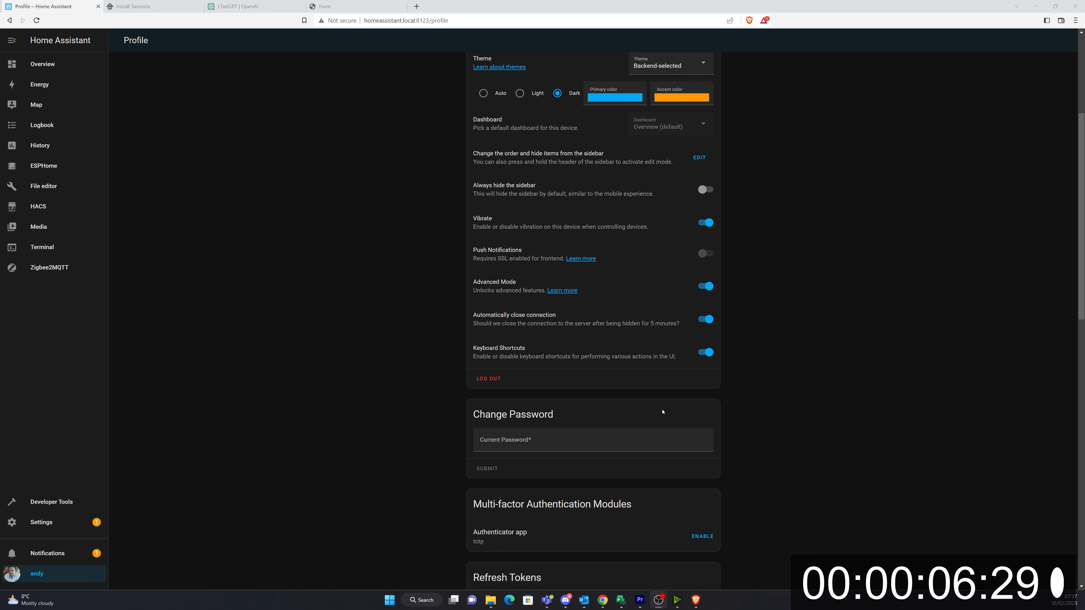
scroll(627, 228, up, 1)
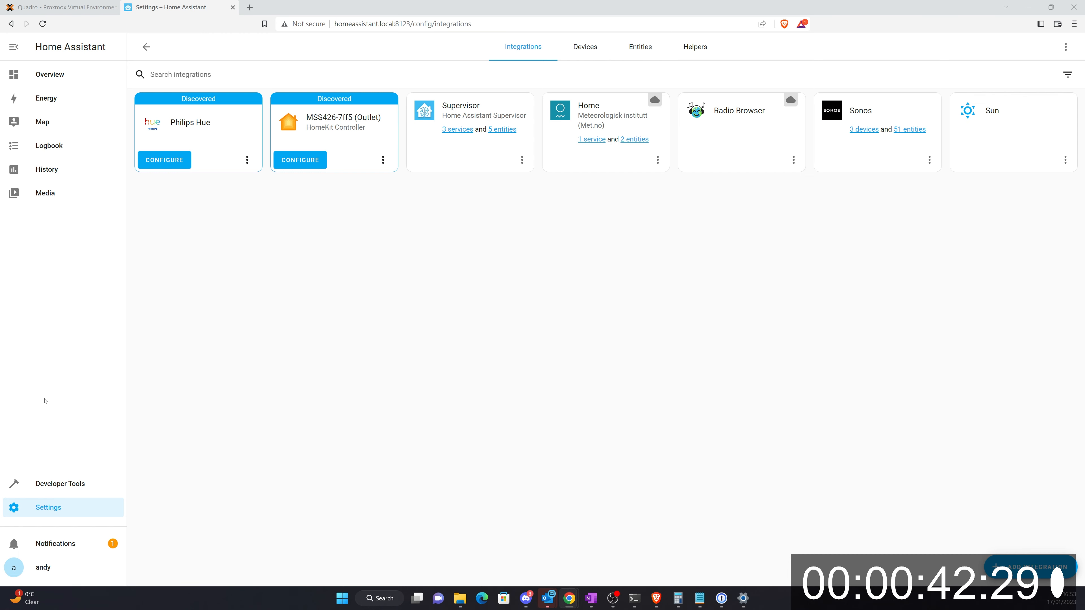
- Install the official Terminal & SSH add-on from the add-on store
click(57, 507)
click(555, 229)
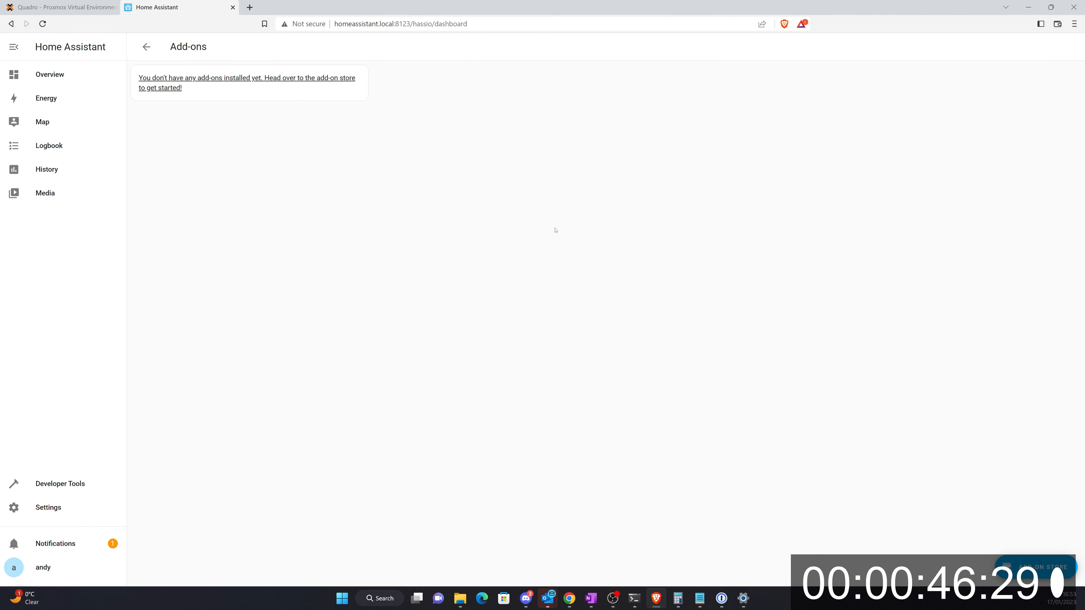
click(1034, 561)
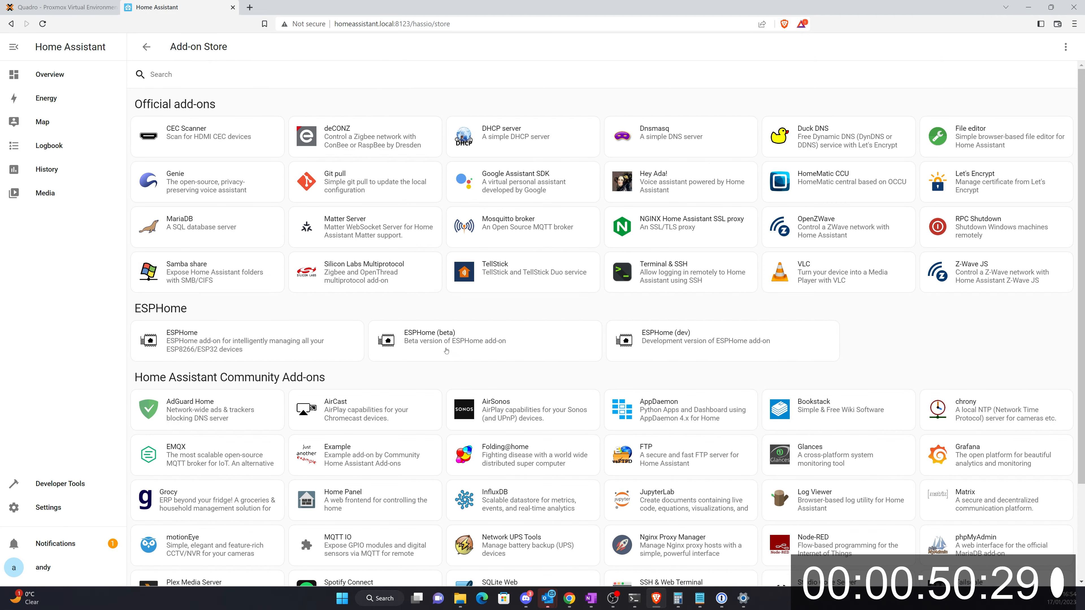
click(713, 273)
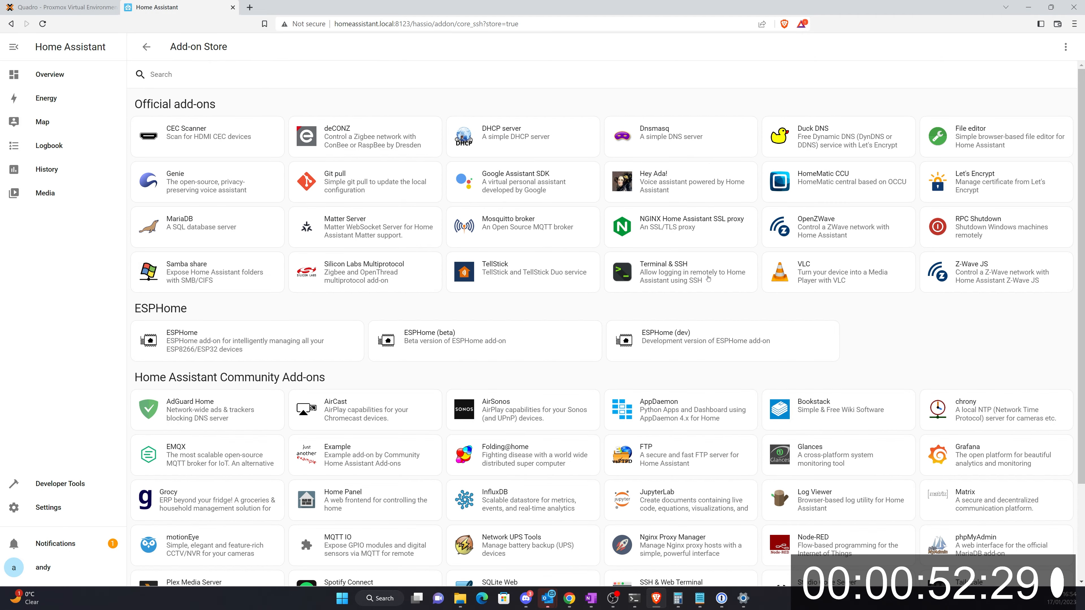
click(386, 223)
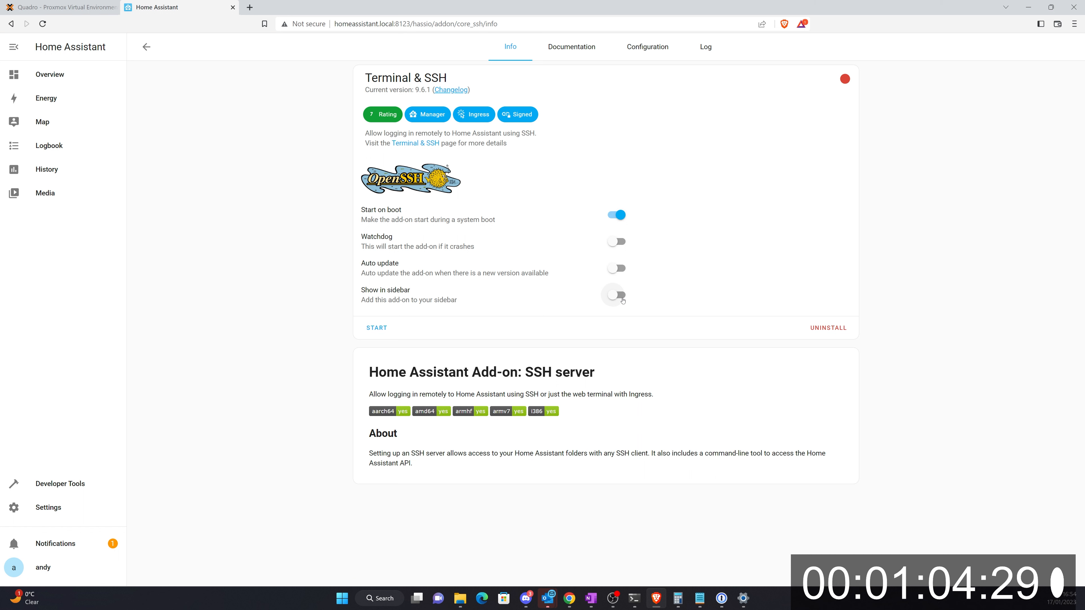
- Enable Show in sidebar for the Terminal & SSH add-on and start it
click(621, 299)
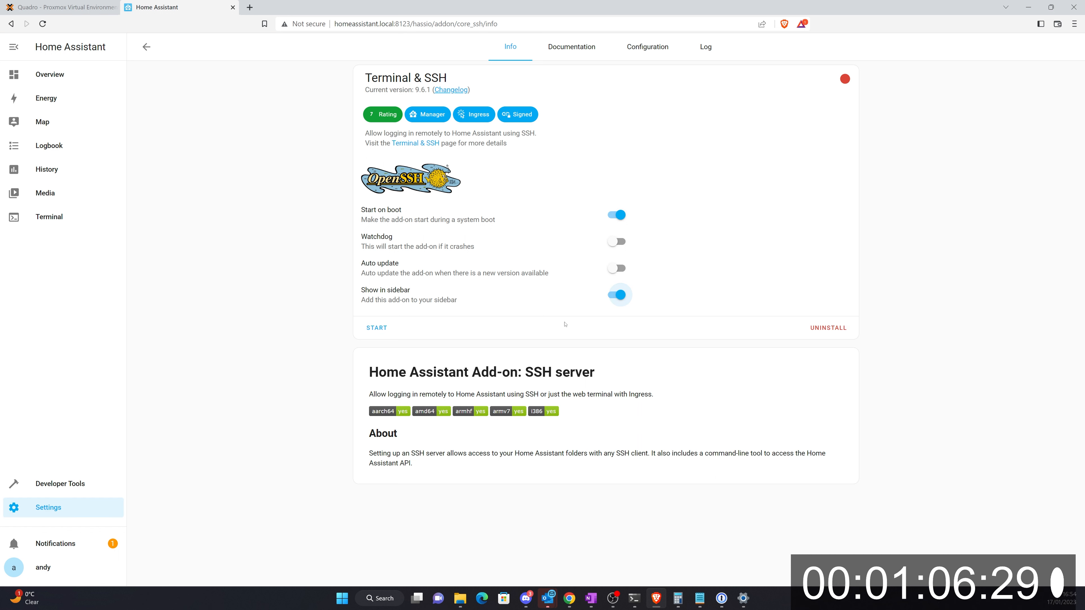
click(375, 329)
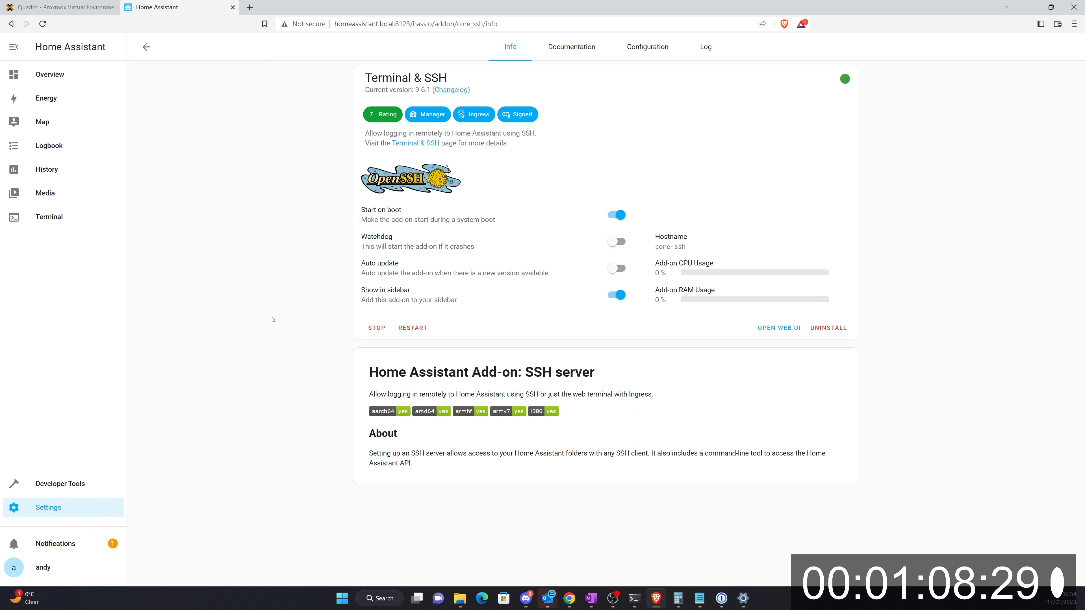
click(122, 222)
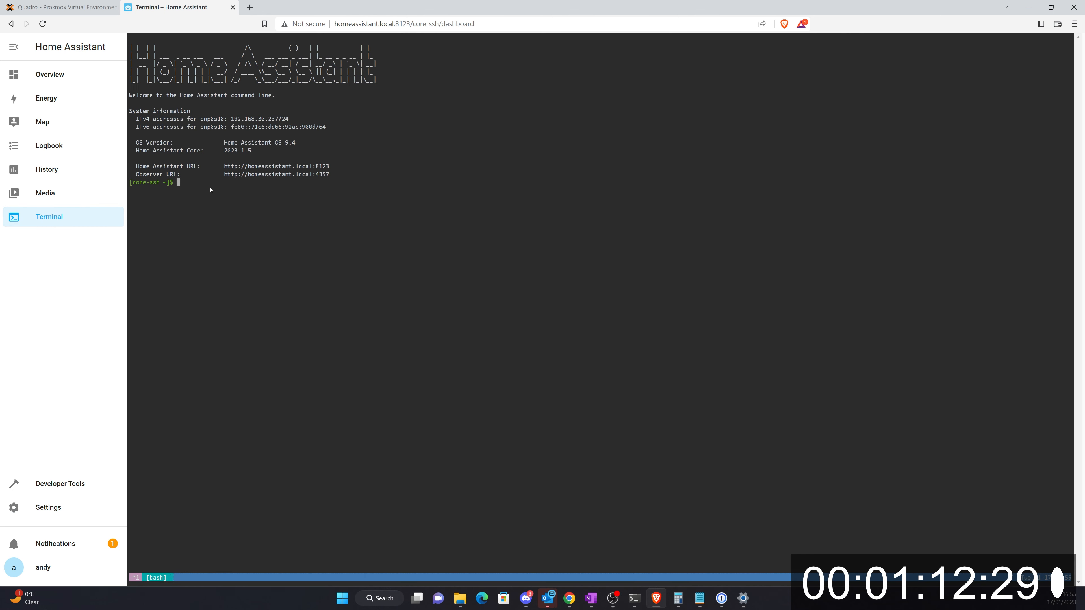
text(wget )
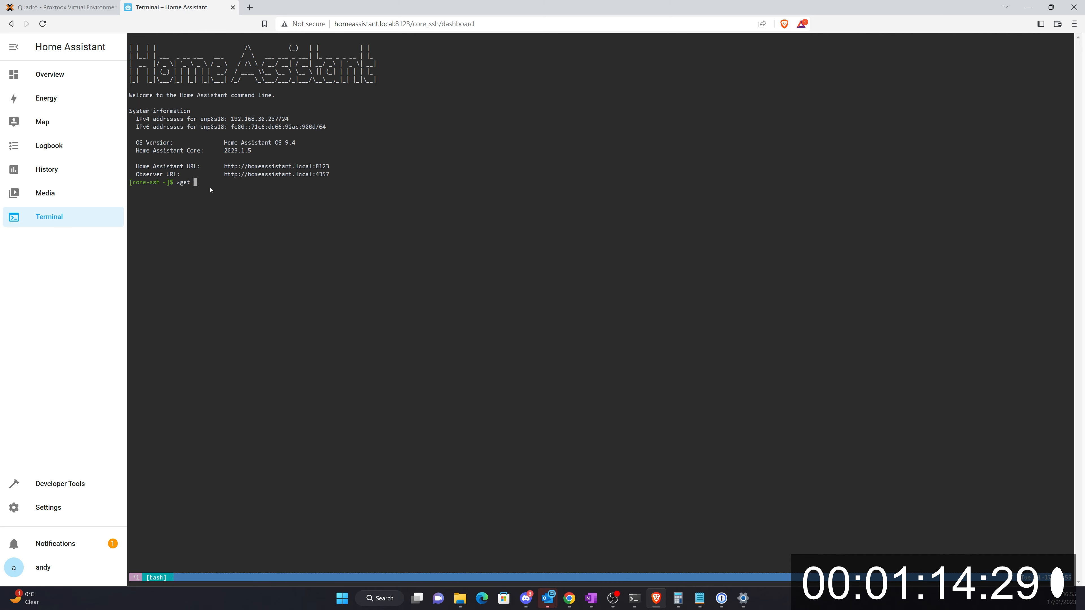
text(-O )
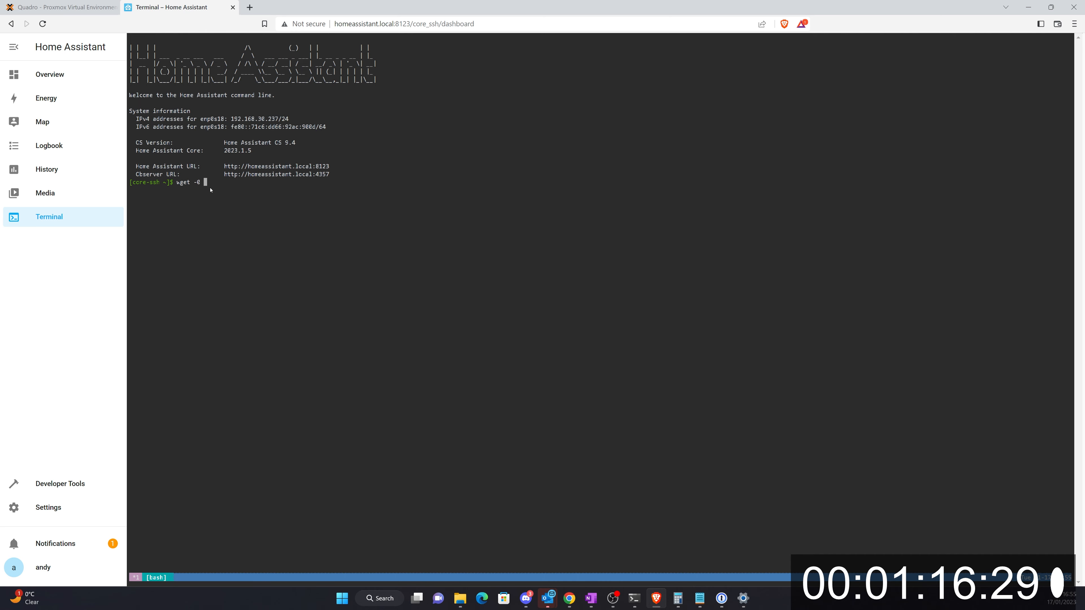
text(- http)
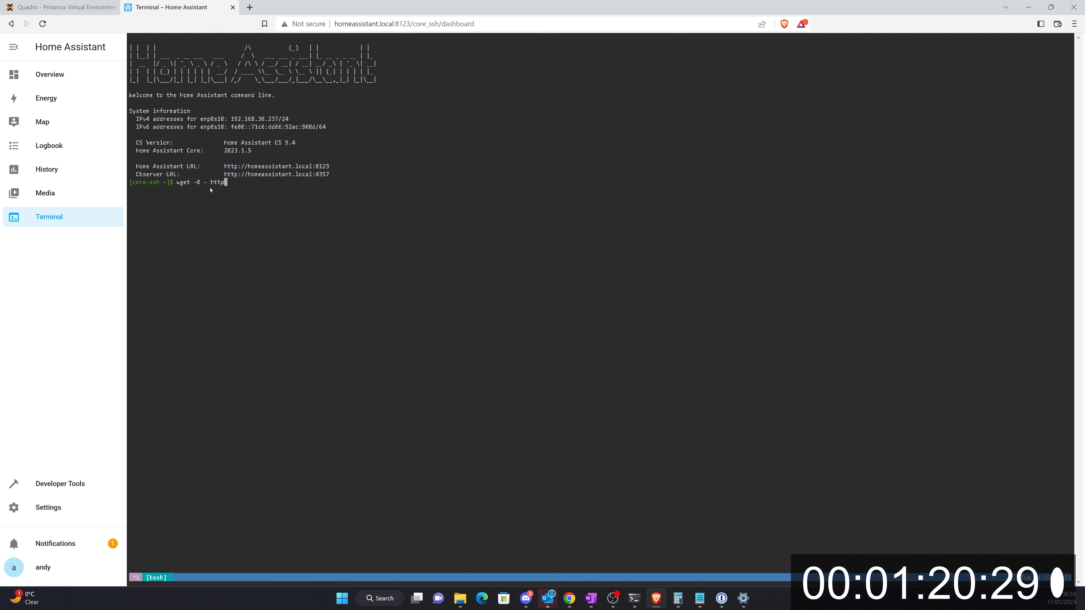
text(s://get)
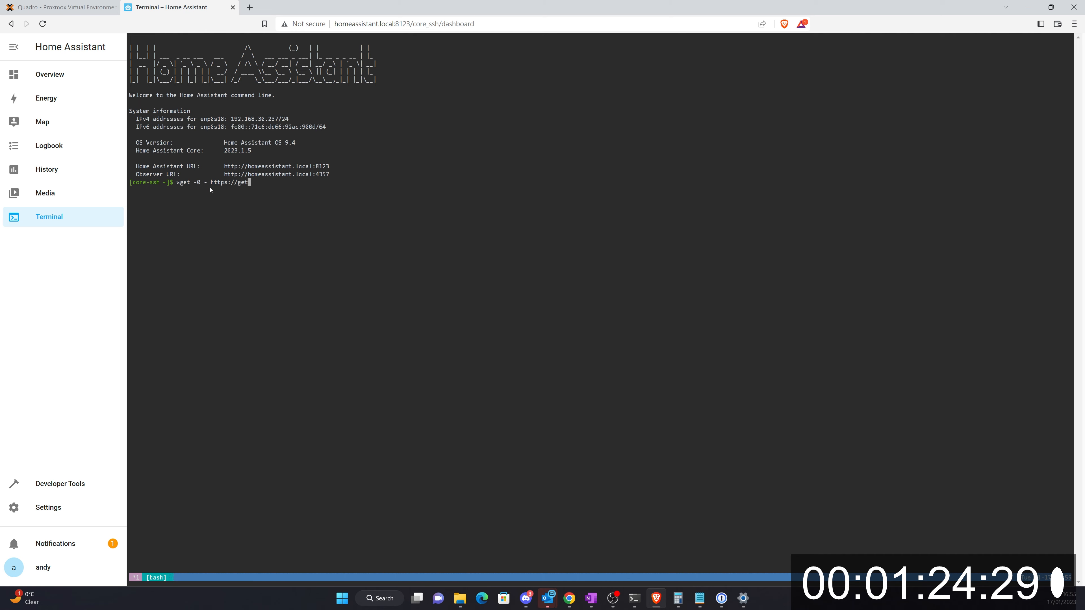
text(.hacs)
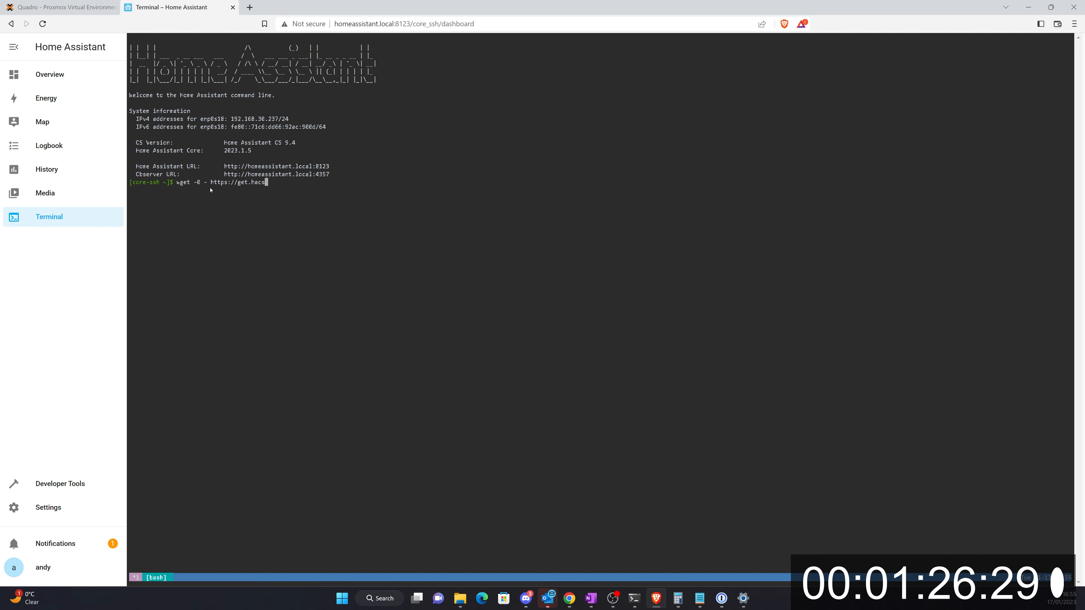
text(.xyz | )
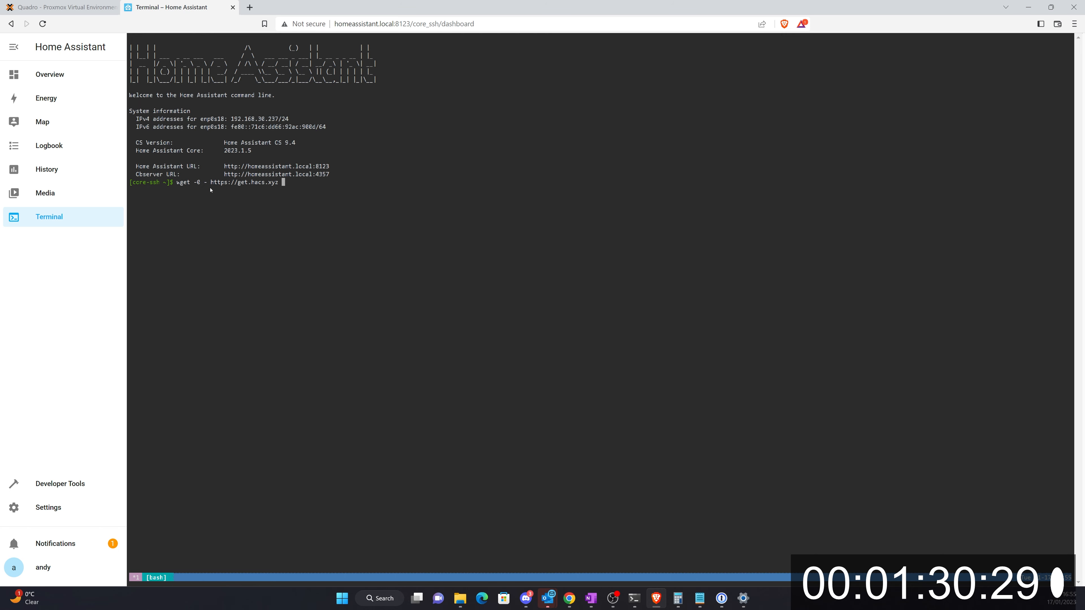
text(bash -)
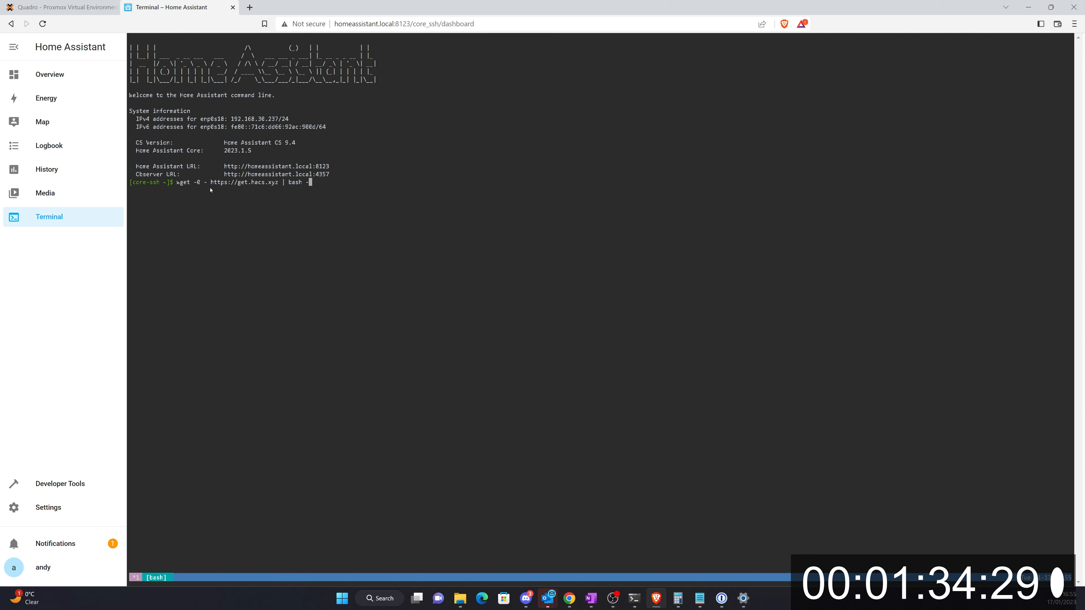
key(Return)
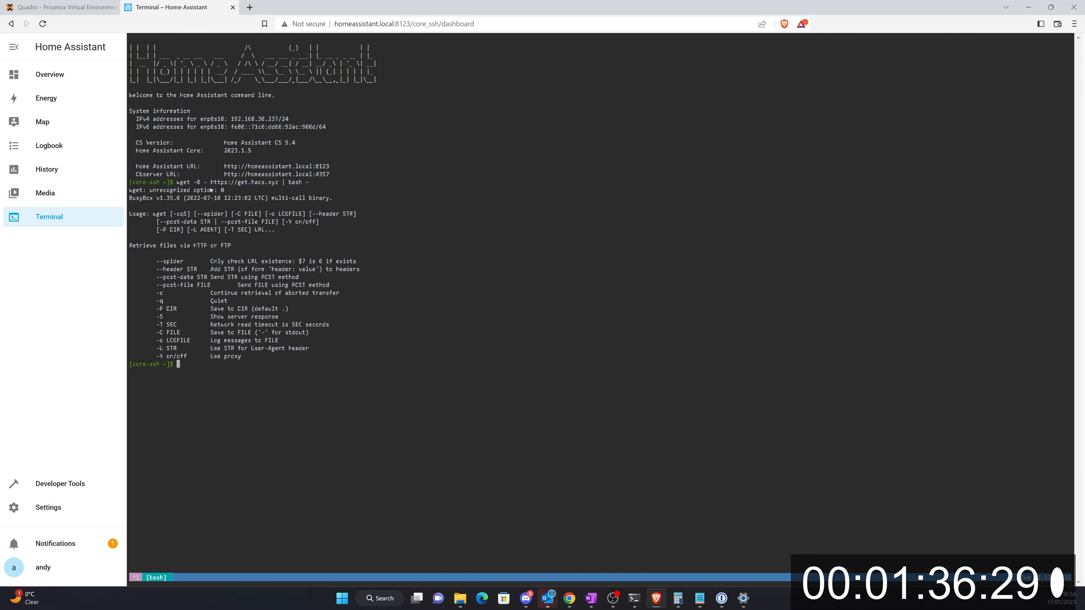
key(Up)
key(Left)
key(Left)
key(Left)
key(Left)
key(Left)
key(Left)
key(Left)
key(Left)
key(Left)
key(Left)
key(Left)
key(Left)
key(Left)
key(Left)
key(Left)
key(Left)
key(Left)
key(Left)
key(Left)
key(Left)
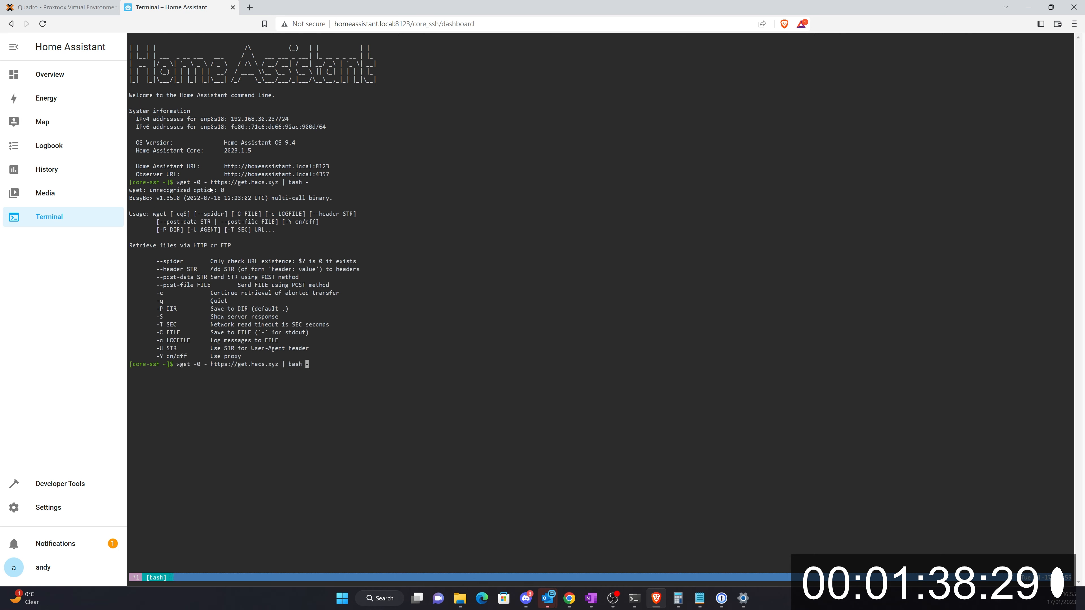
key(Left)
key(Left)
key(Left)
key(Left)
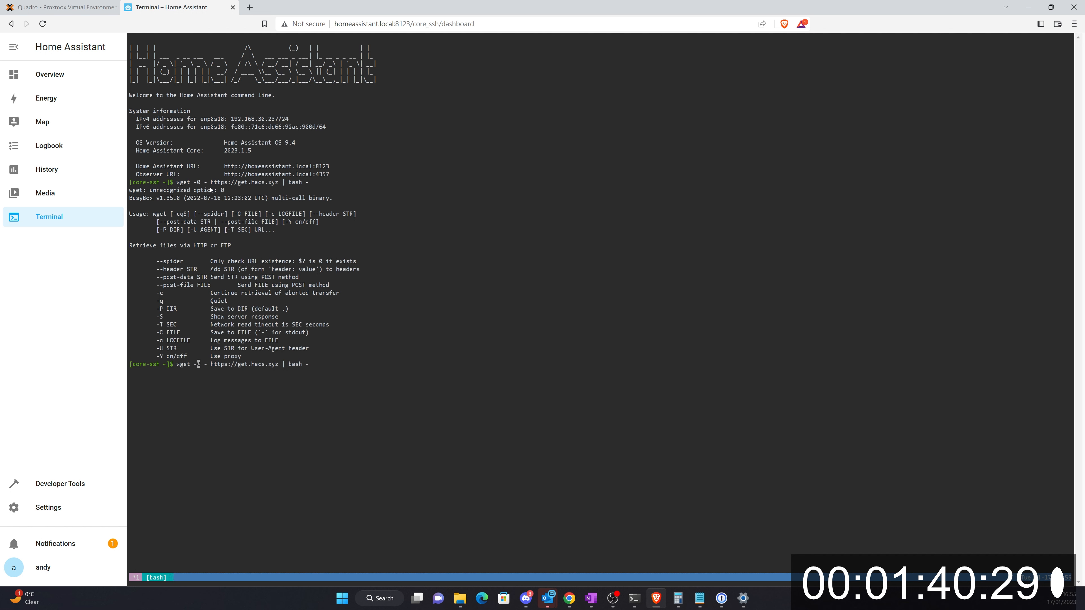
key(Delete)
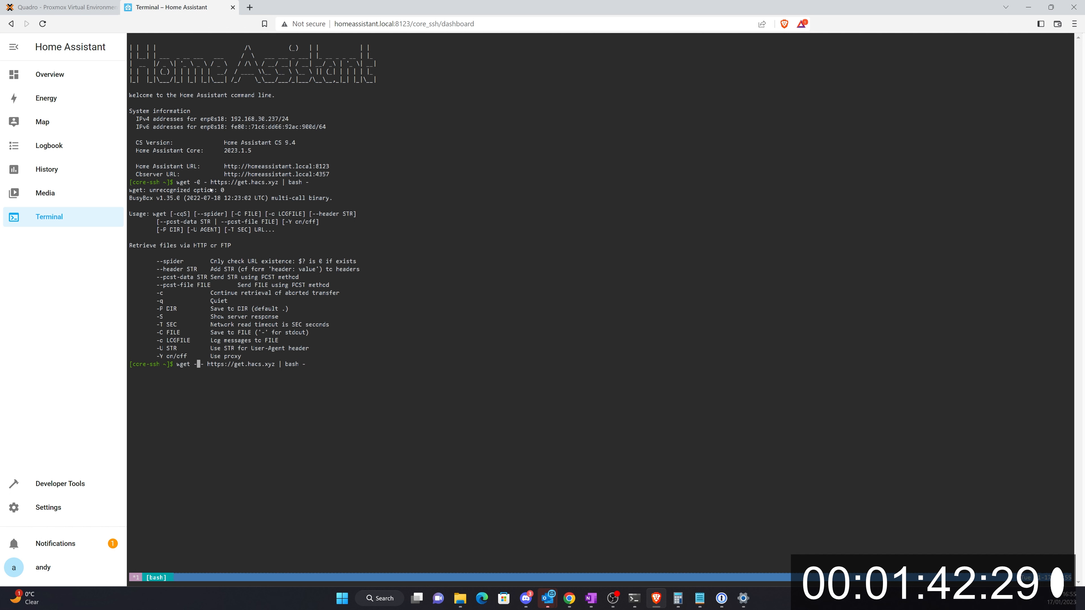
text(O)
key(Right)
key(Right)
key(Right)
key(Right)
key(Right)
key(Right)
key(Right)
key(Right)
key(Right)
key(Right)
key(Right)
key(Right)
key(Right)
key(Right)
key(Right)
key(Right)
key(Right)
key(Right)
key(Right)
key(Right)
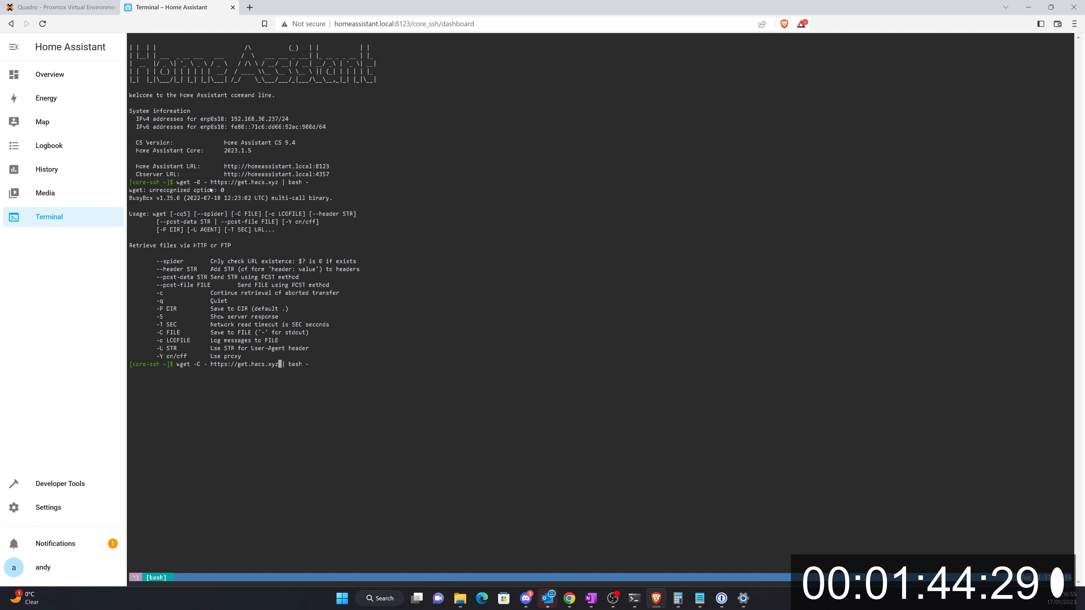
key(Right)
key(Right)
key(Right)
key(Right)
key(Right)
key(Right)
key(Right)
key(Right)
key(Right)
key(Return)
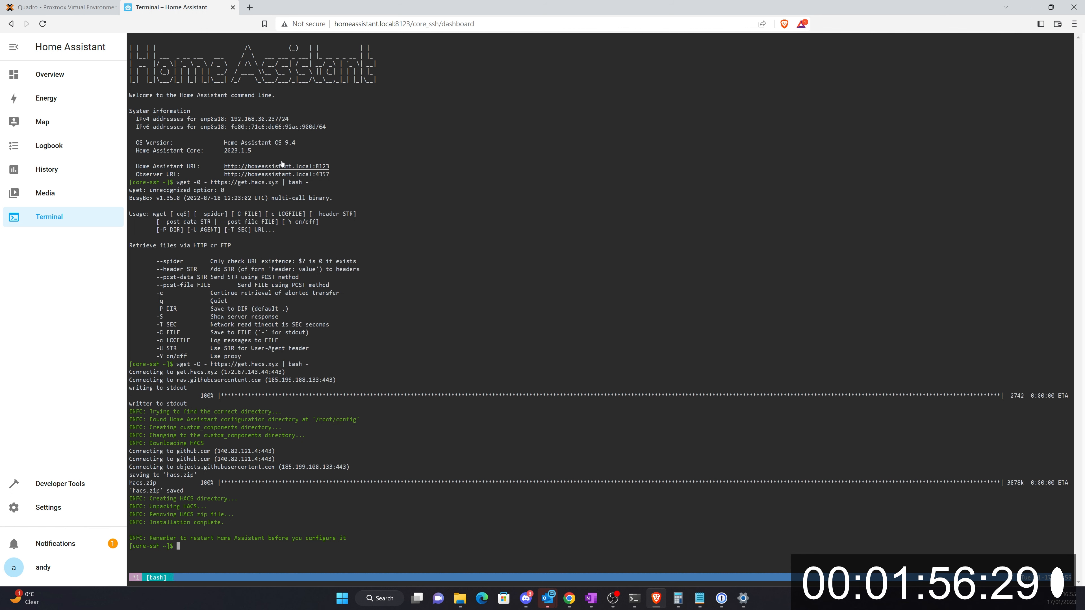
- Restart Home Assistant from the developer tools' YAML page
click(47, 568)
click(58, 487)
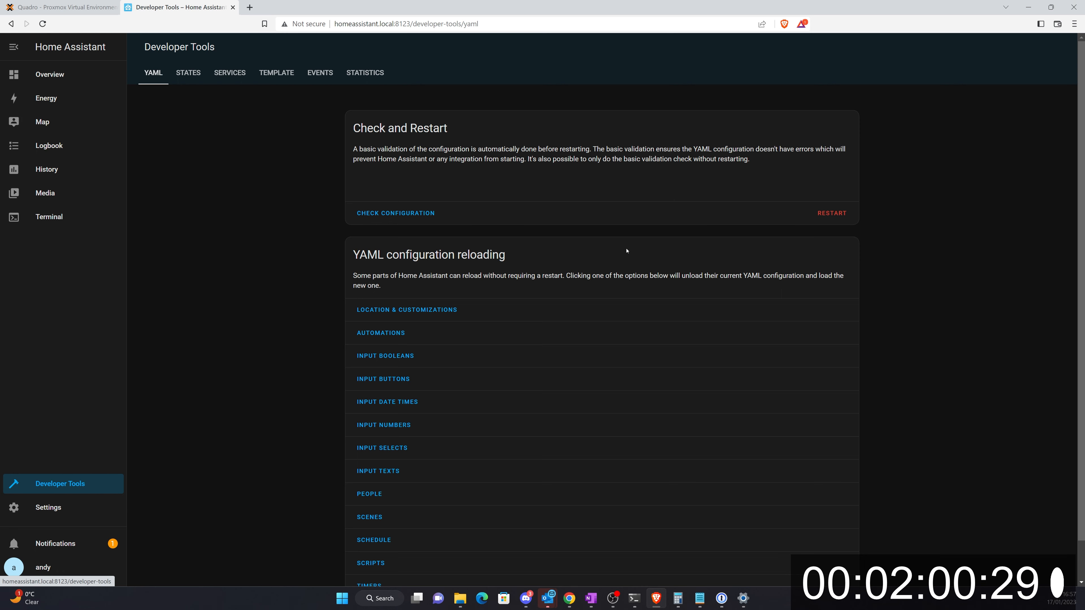
click(829, 216)
click(638, 341)
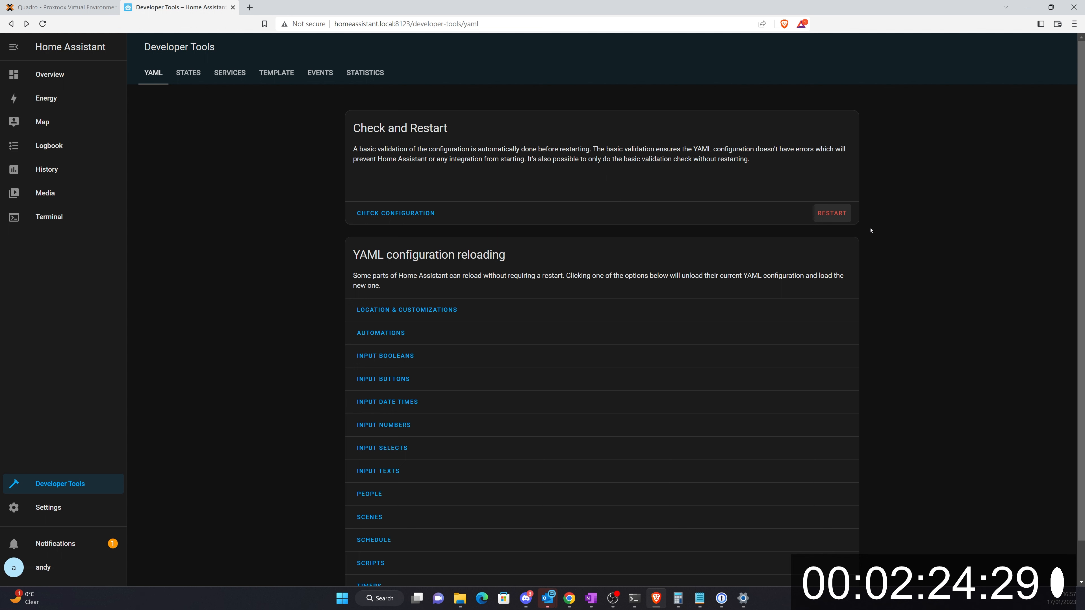
- Start adding a new integration under Devices & Services, search brands for "ha", and choose HACS
click(64, 507)
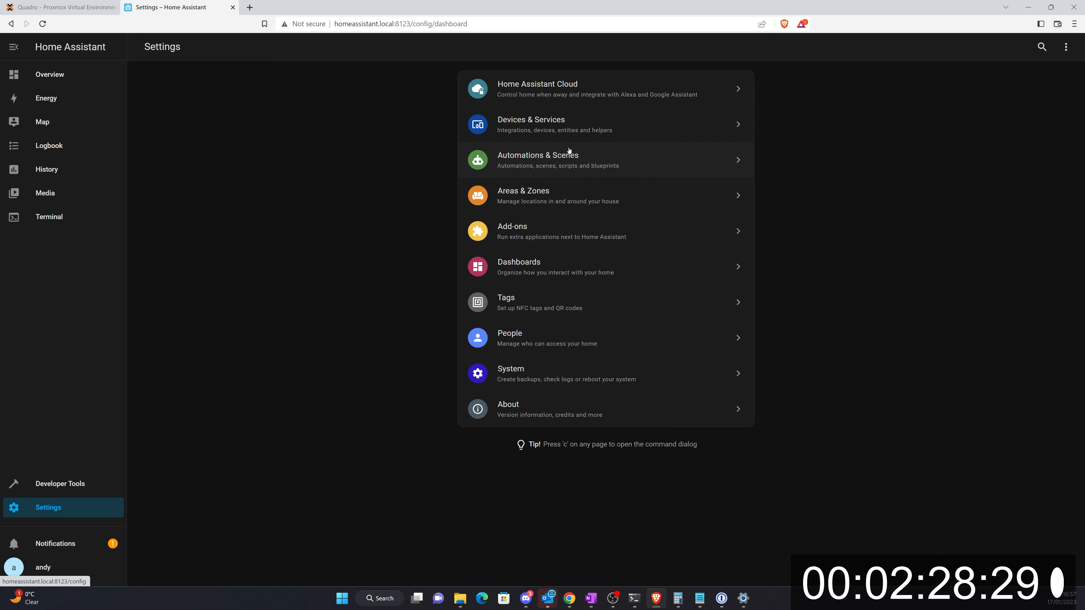
click(558, 137)
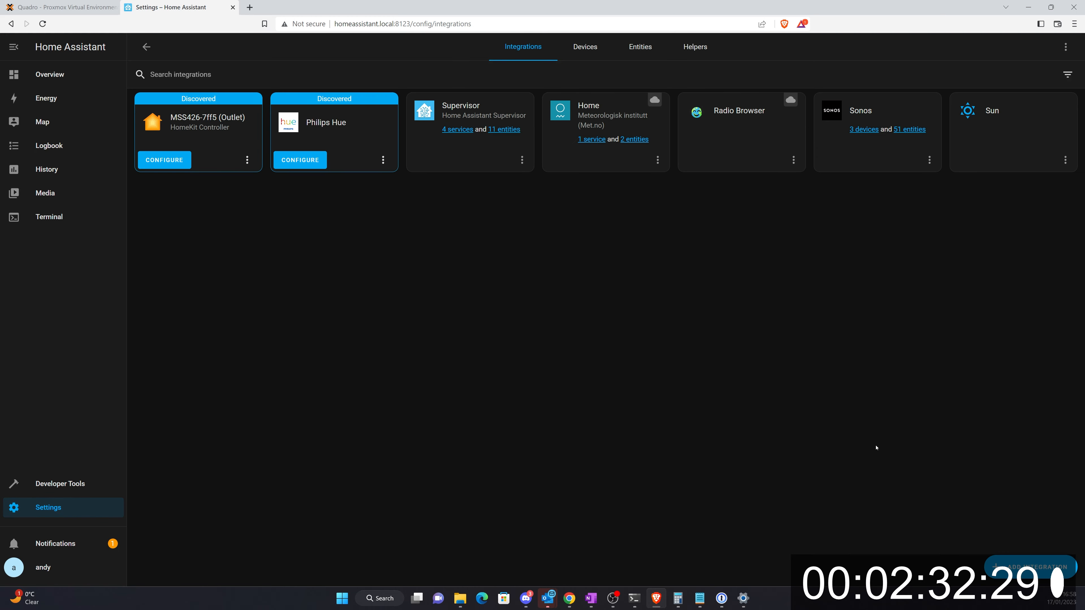
click(1050, 572)
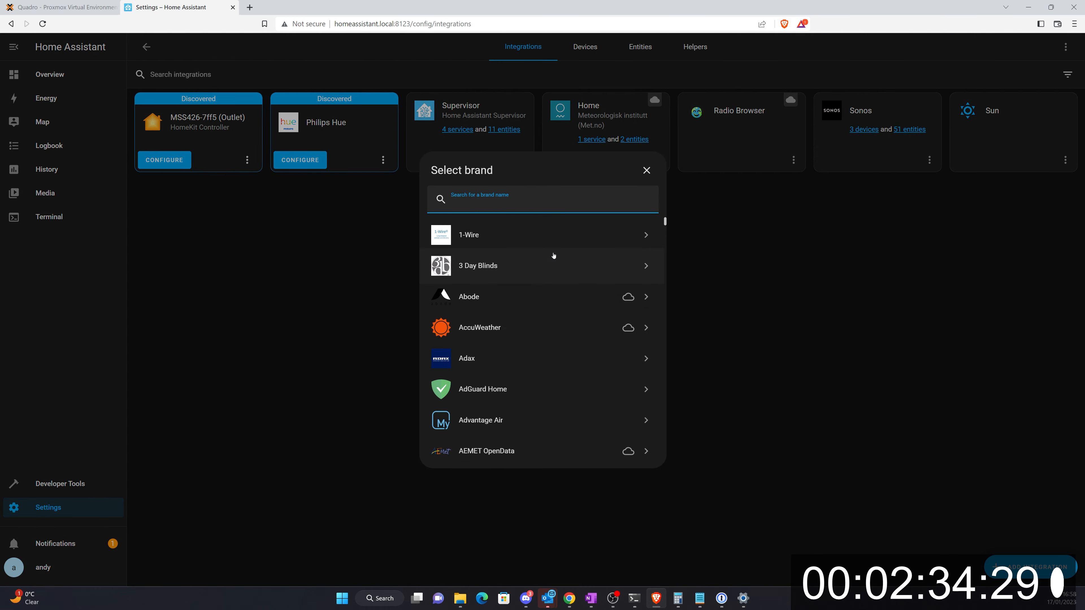
text(ha)
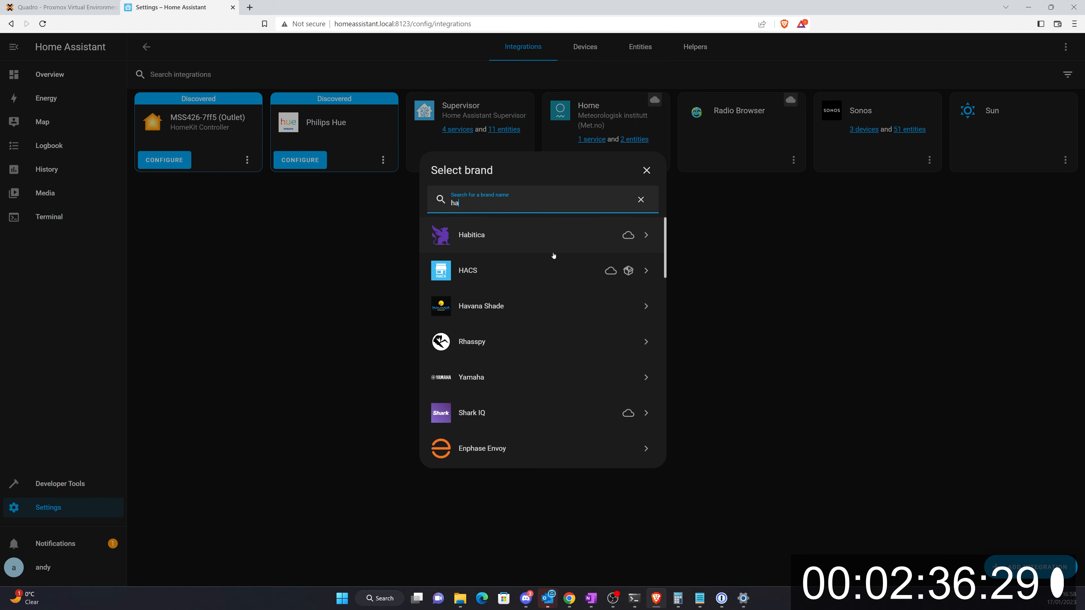
click(469, 277)
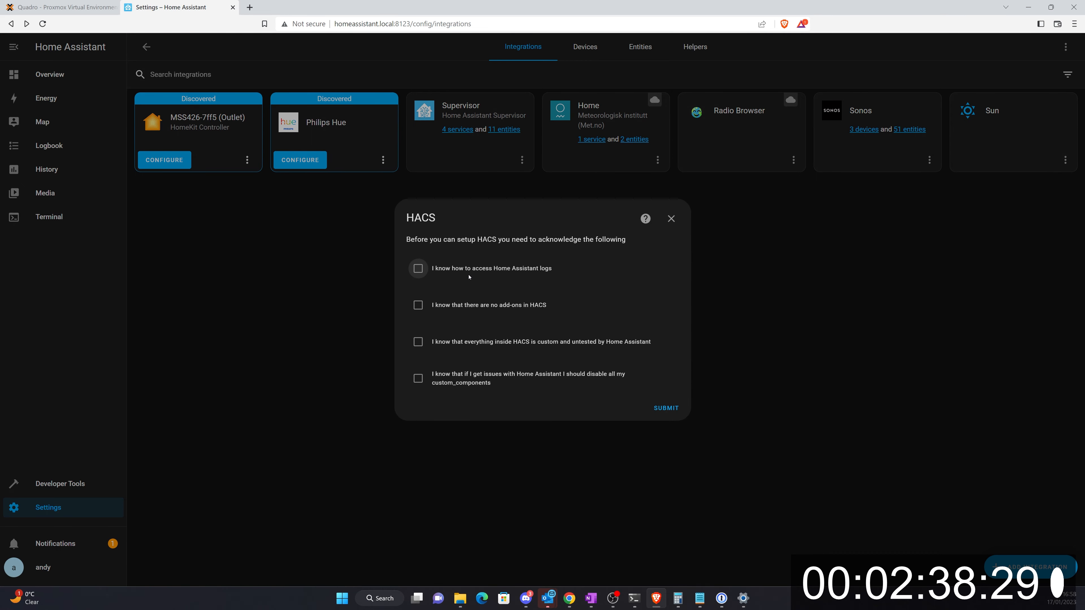
- Acknowledge all four HACS setup statements and submit them
click(418, 269)
click(418, 305)
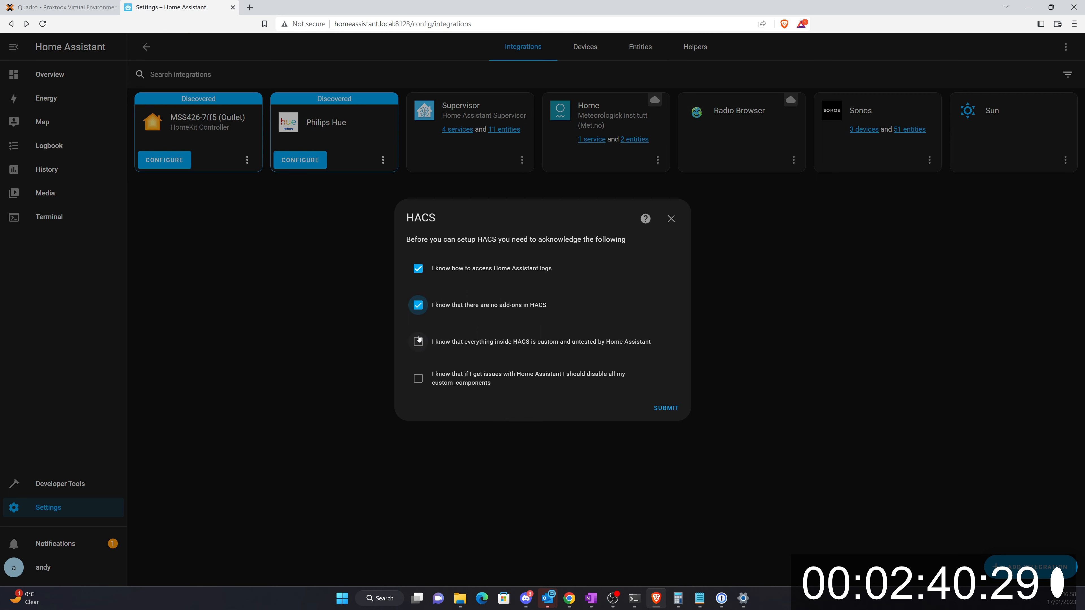
click(419, 341)
click(418, 378)
click(675, 414)
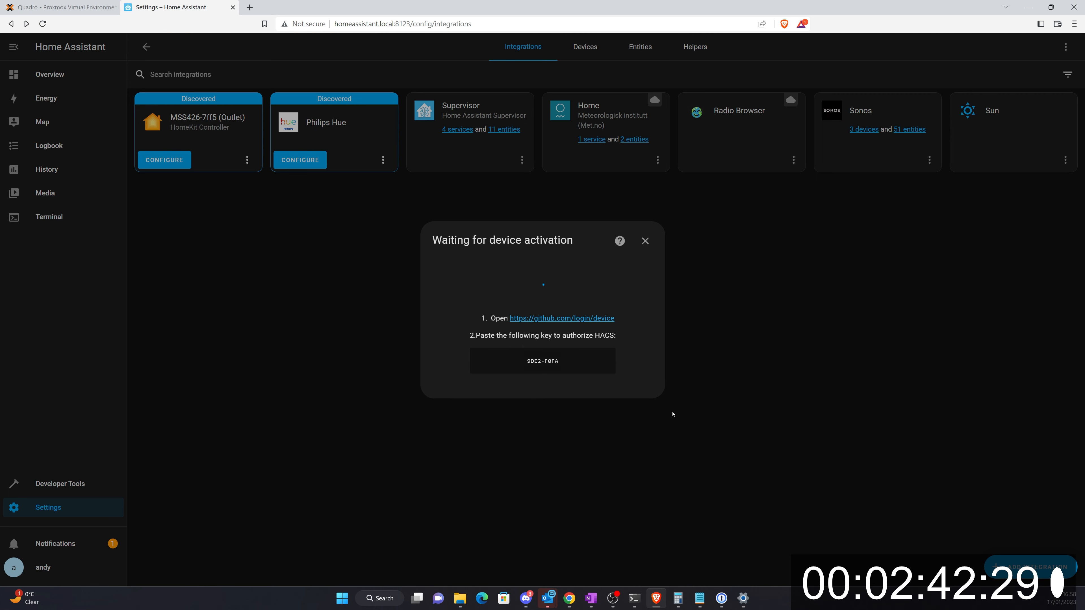
- Open the GitHub device login link from the HACS activation dialog in a new browser tab
right_click(586, 320)
click(607, 330)
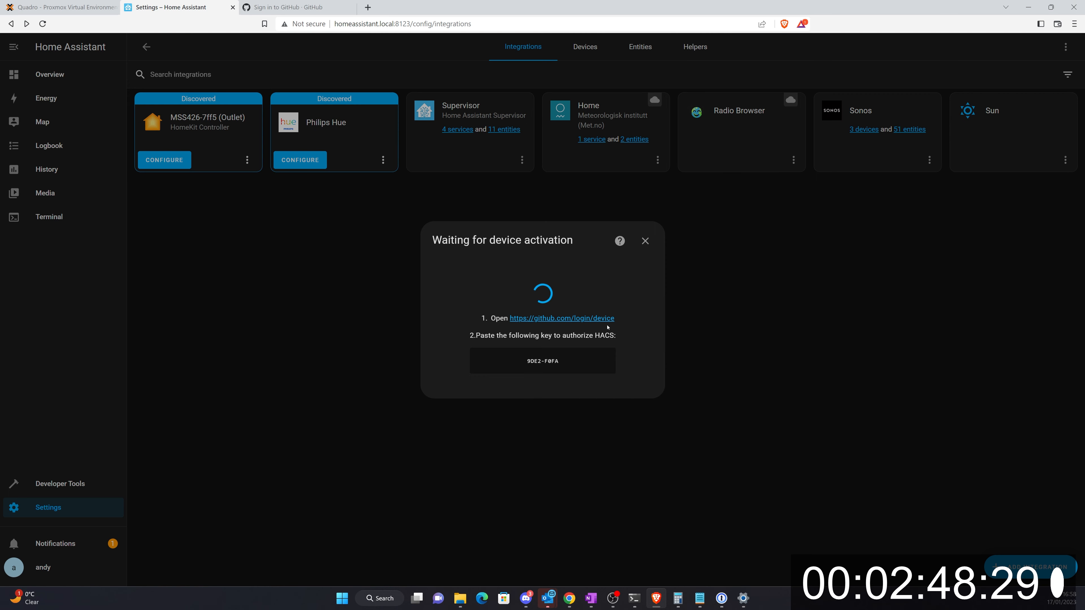
click(571, 319)
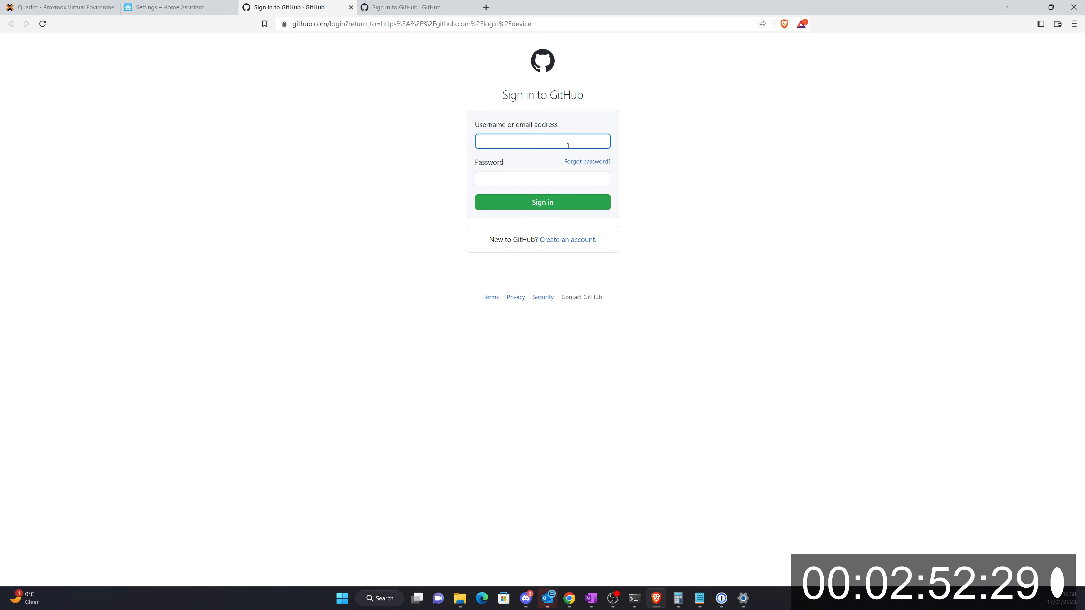
- Copy the full address of the GitHub sign-in page and switch to another window
click(521, 24)
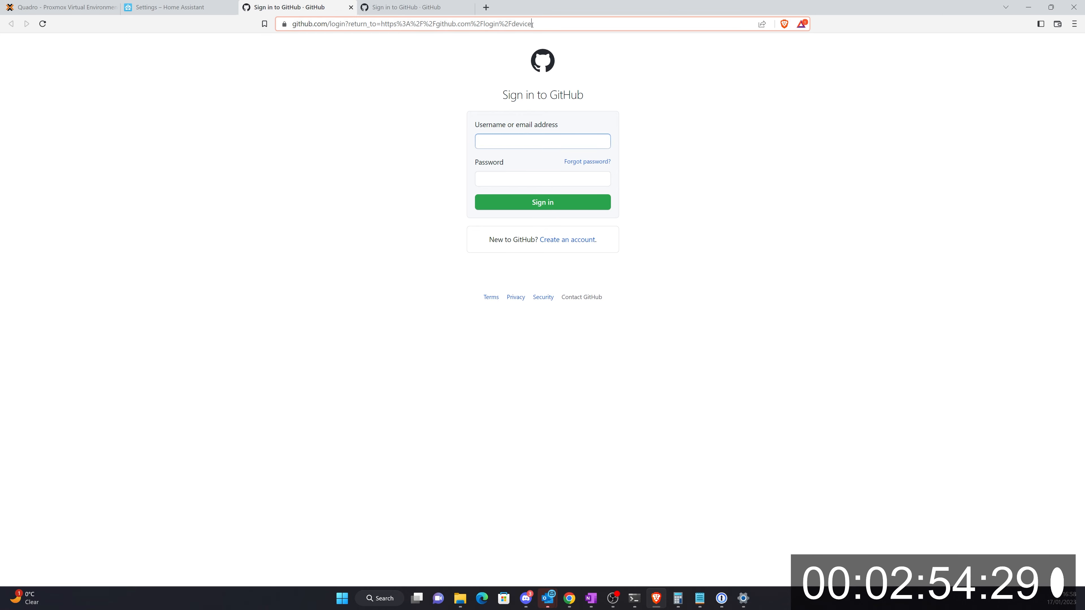
right_click(531, 25)
click(565, 82)
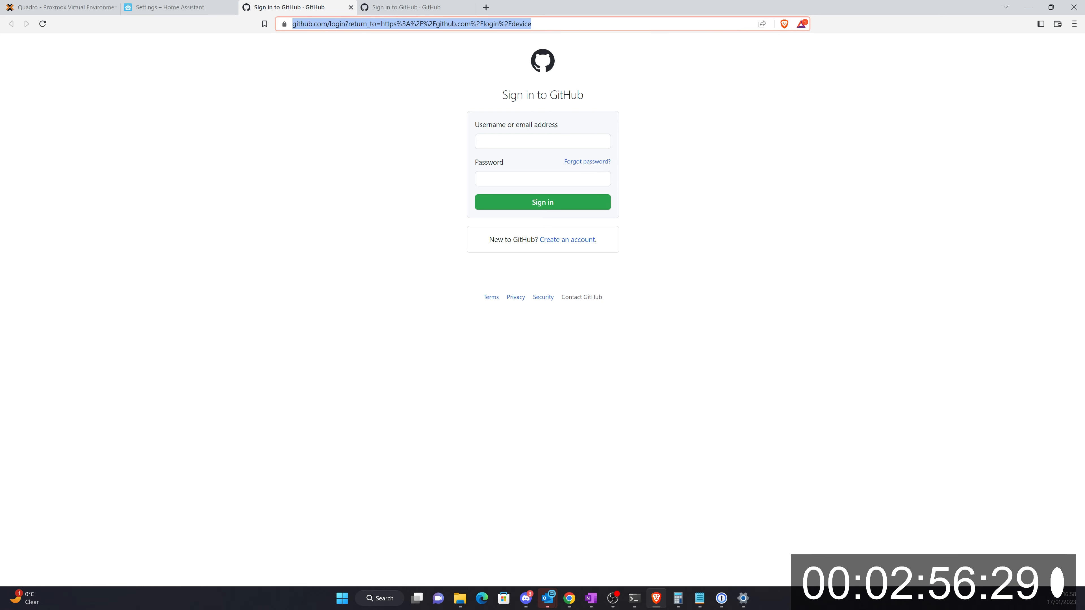
key(alt+Tab)
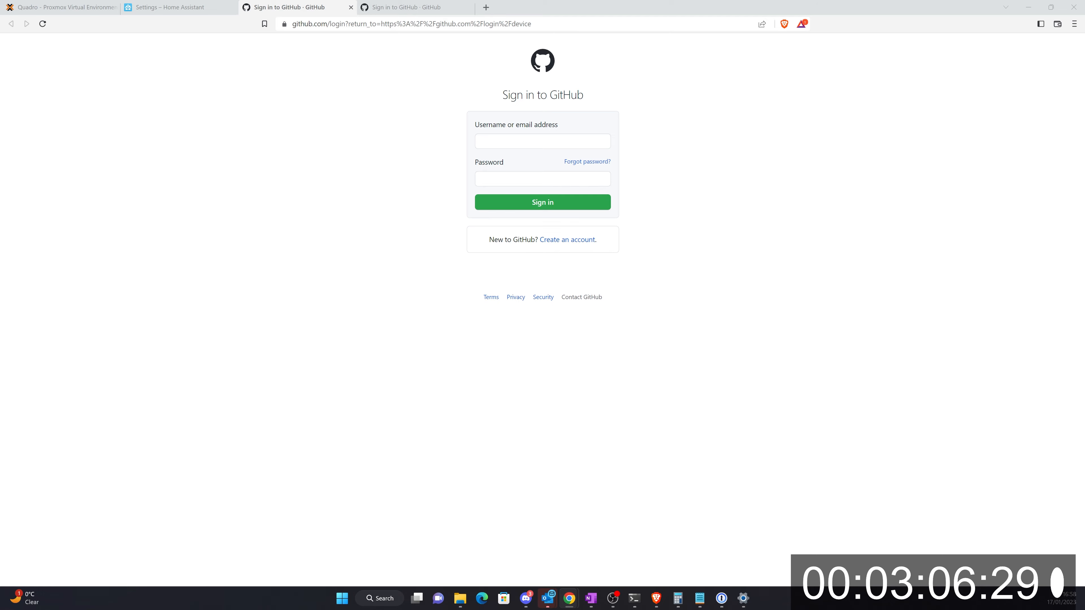
- Return to Home Assistant, assign the HACS device to a new area named "Server Rack", and finish the integration setup
click(166, 7)
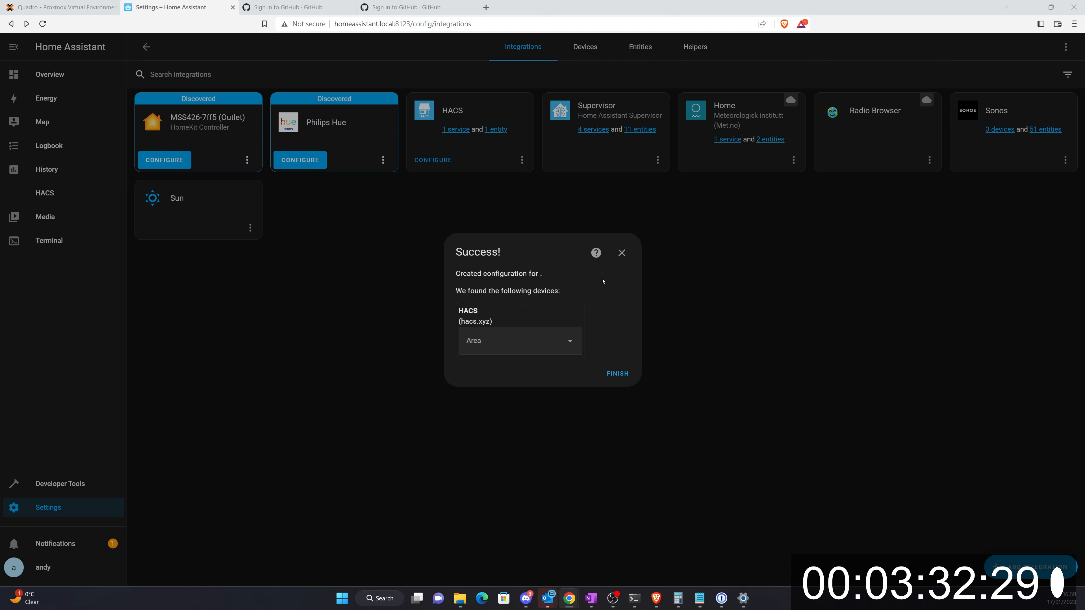
click(566, 344)
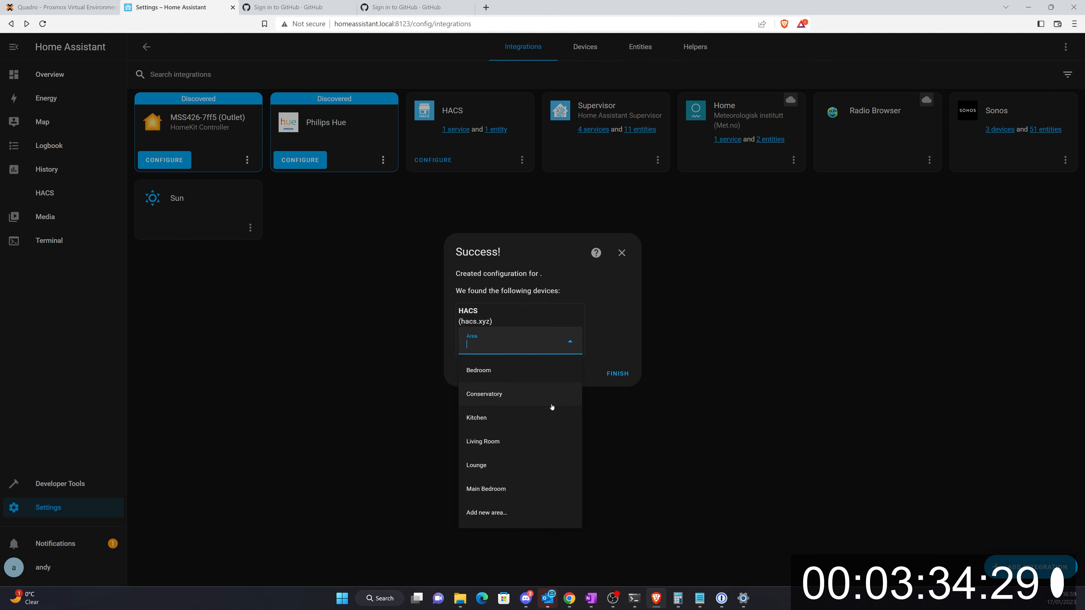
click(501, 512)
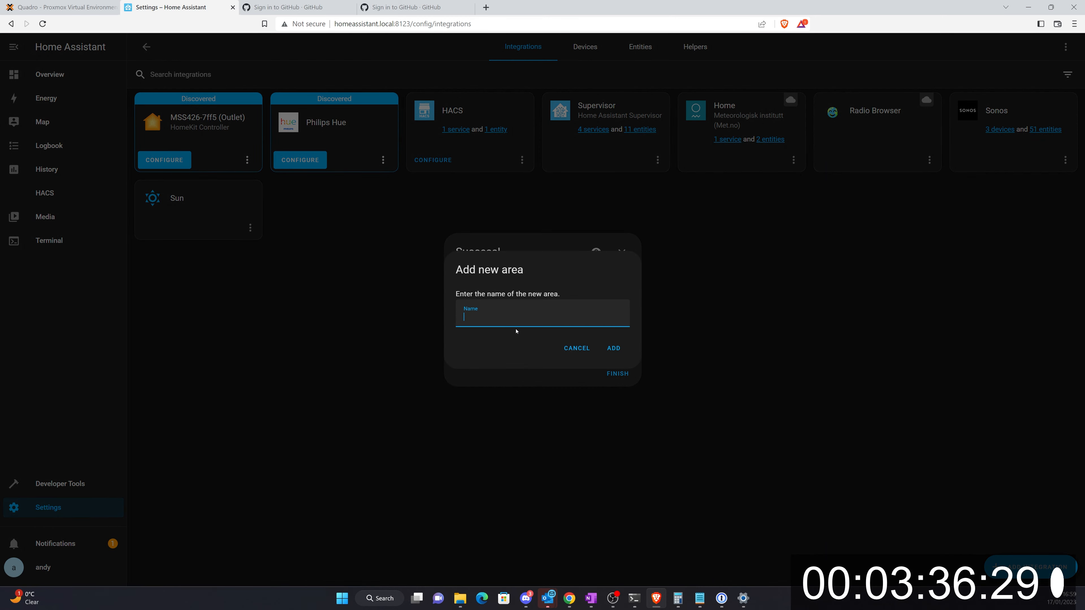
text(Server Rack)
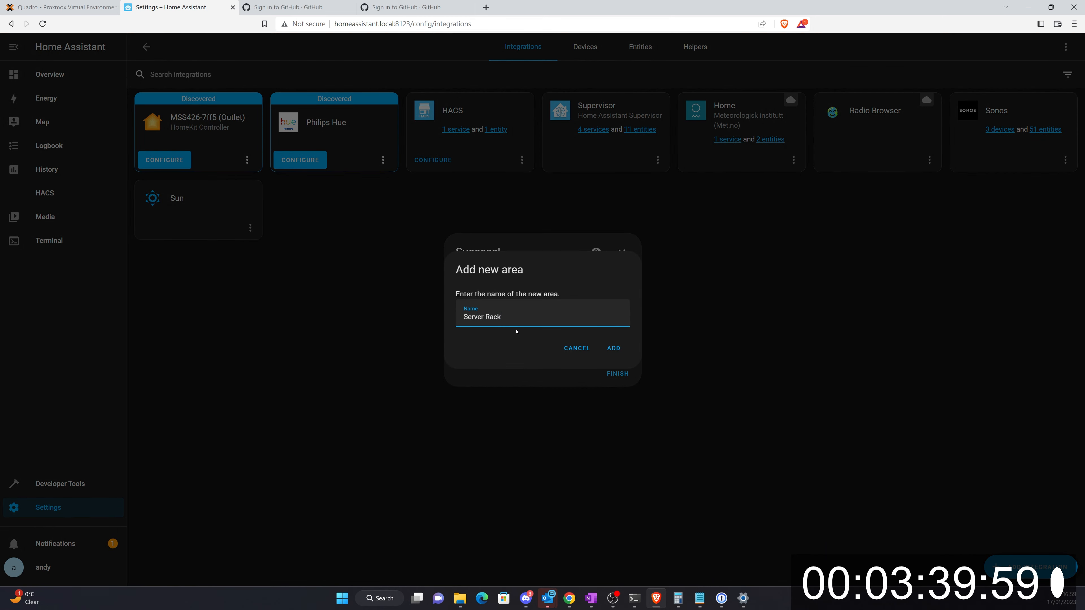
click(609, 344)
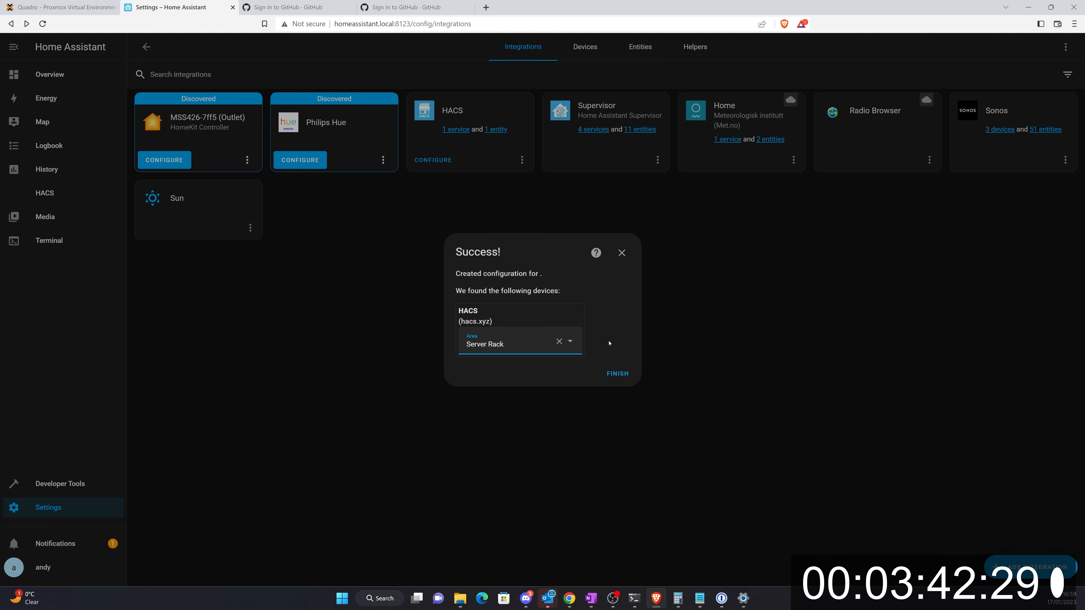
click(618, 373)
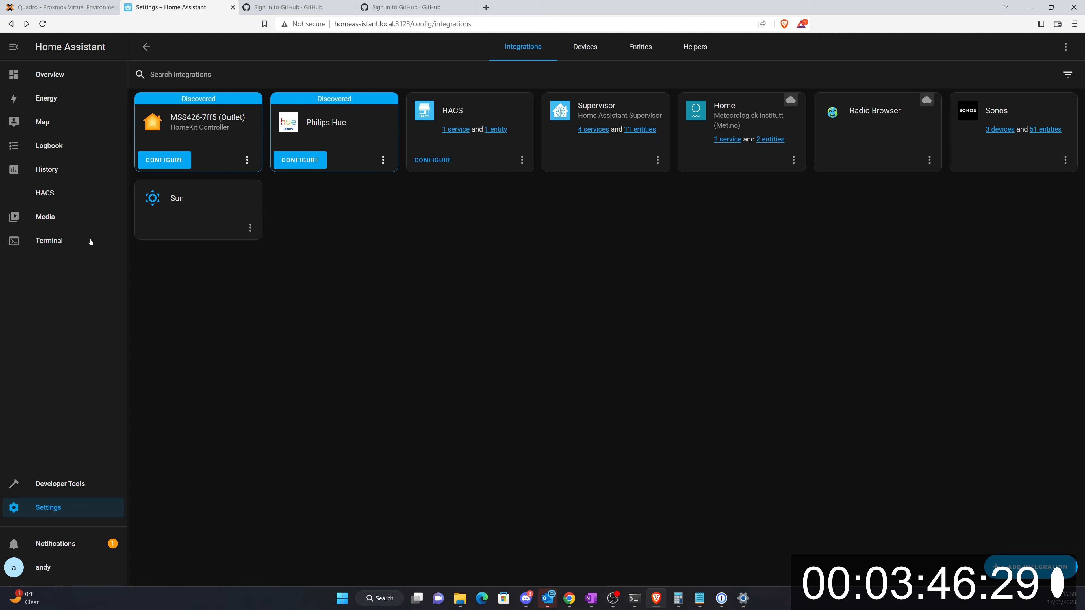
- Open the Home Assistant Community Store page to check the newly installed HACS
click(57, 199)
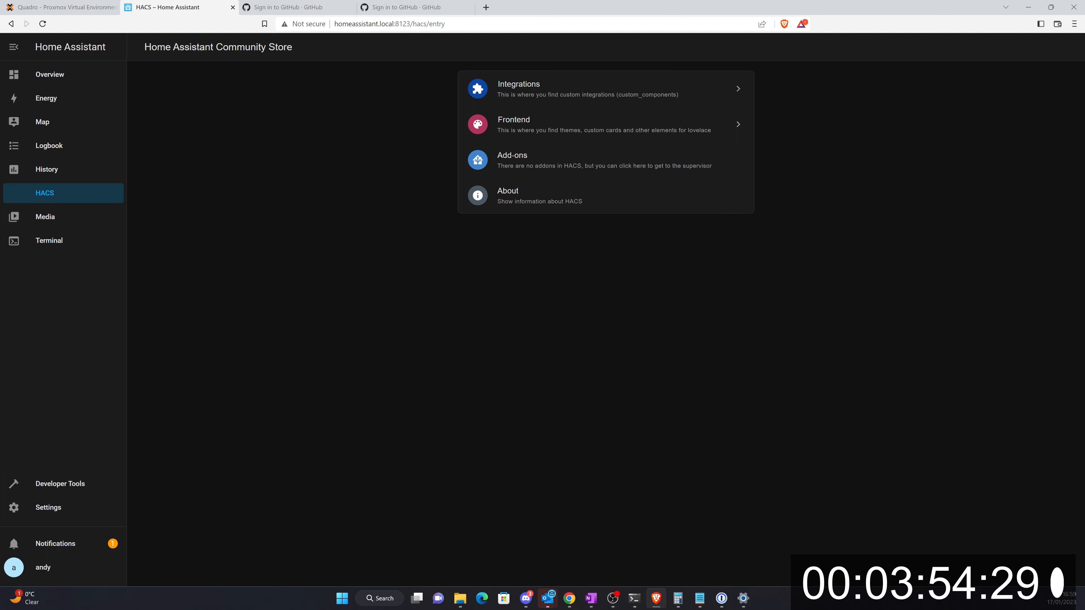
key(alt+Tab)
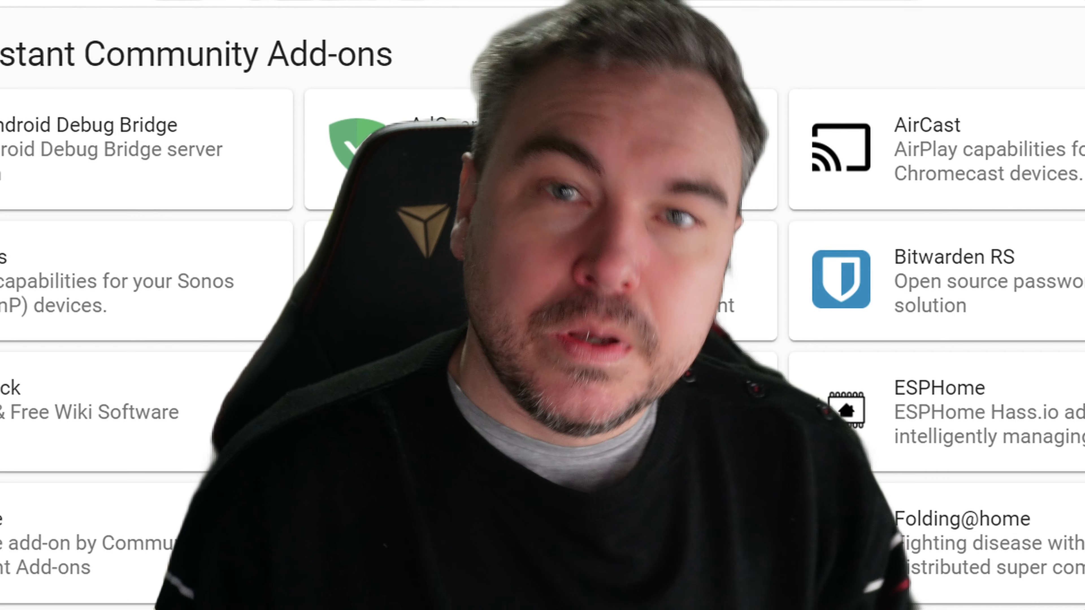